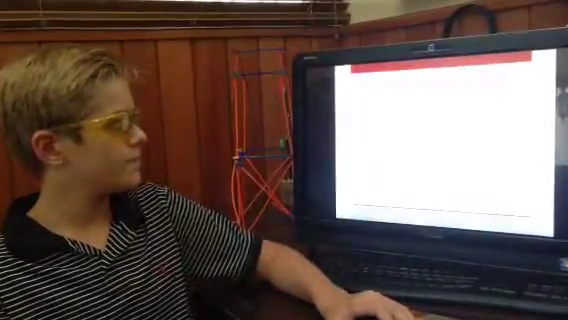
key(Right)
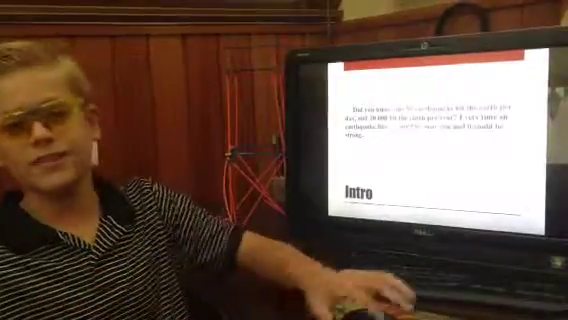
- Move to the biggest-earthquakes-of-15-years slide and fly in its Facts heading
click(430, 140)
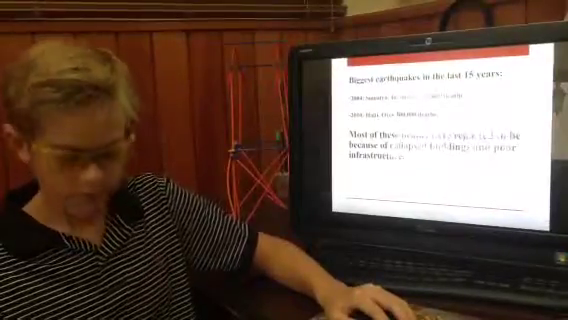
key(space)
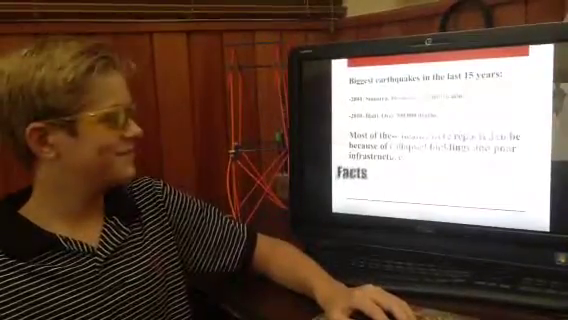
- Step forward, back to the earthquakes slide, forward again, and reveal the Why It's Important title
key(space)
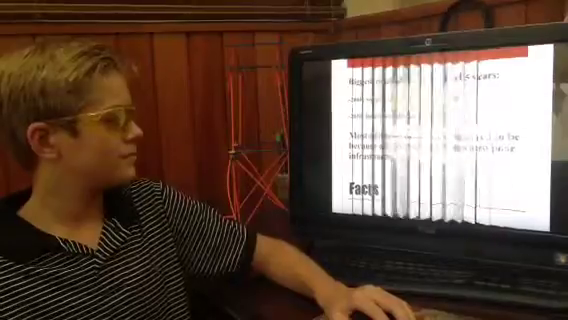
key(space)
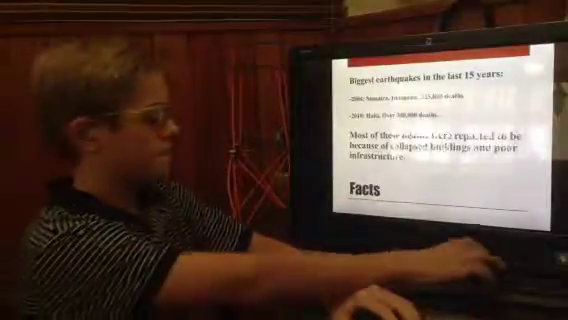
key(space)
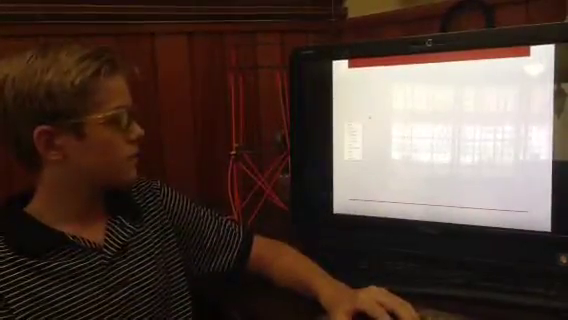
key(space)
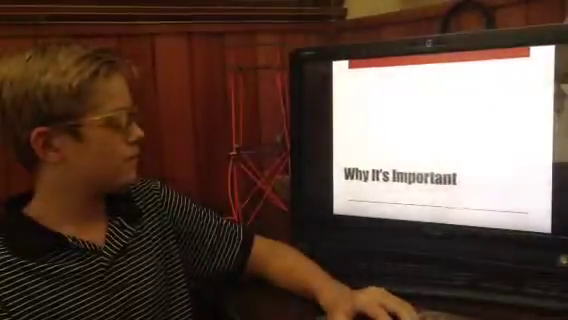
- Reveal the Why It's Important paragraph, then advance past Barriers to the test #1 photos slide
key(space)
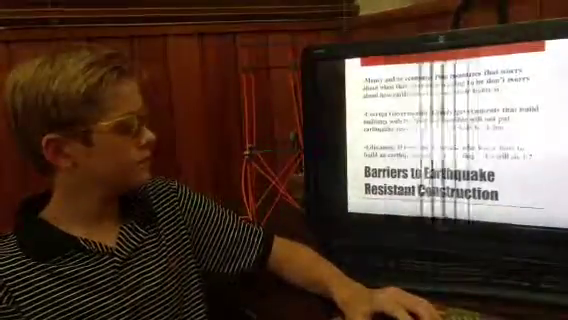
key(space)
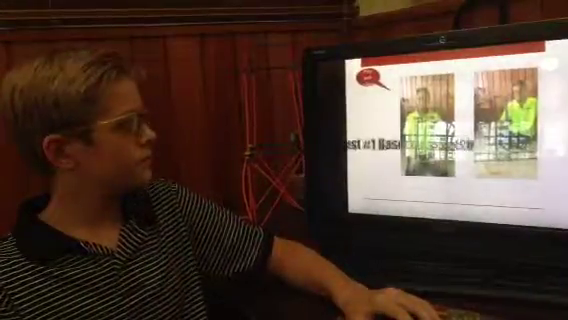